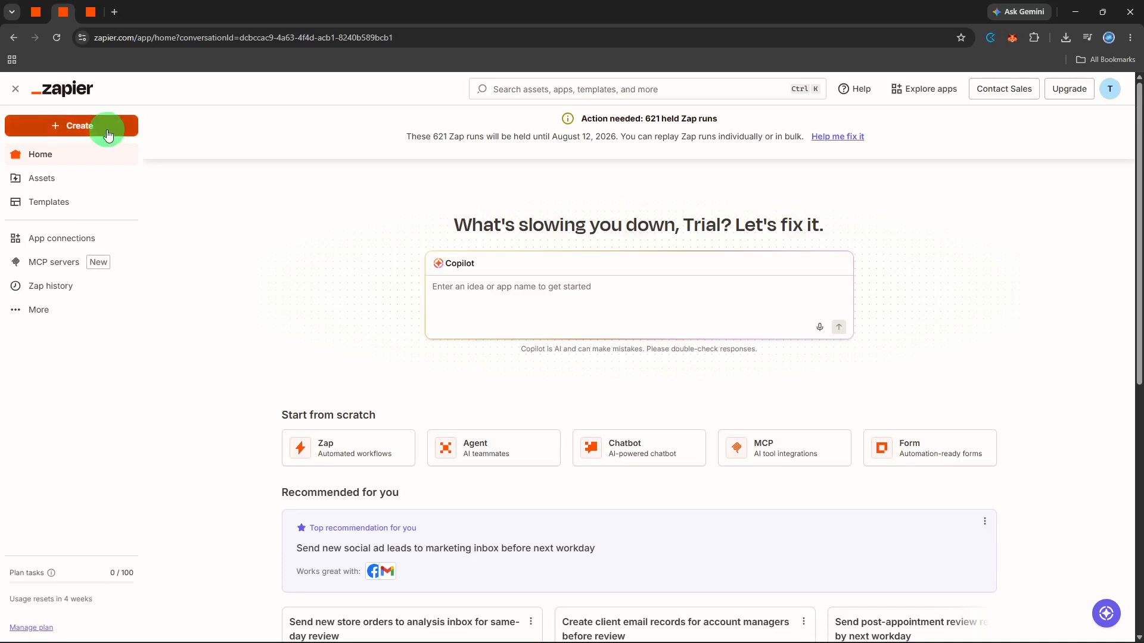
Create a new Zap and choose Google Sheets as the trigger app
left_click(106, 130)
left_click(90, 179)
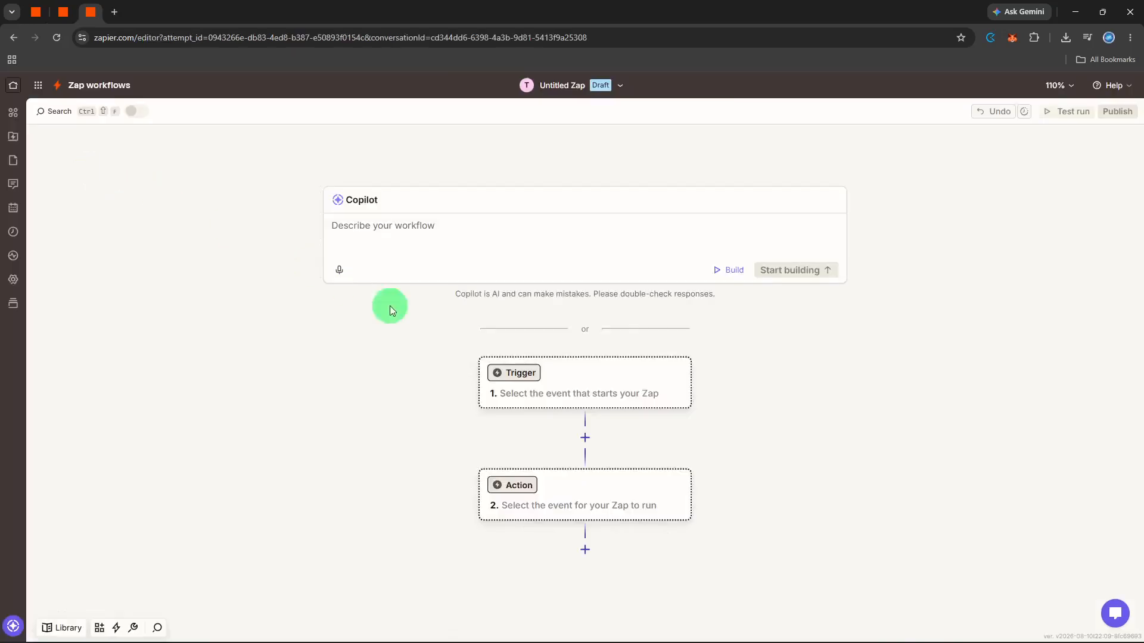
left_click(522, 386)
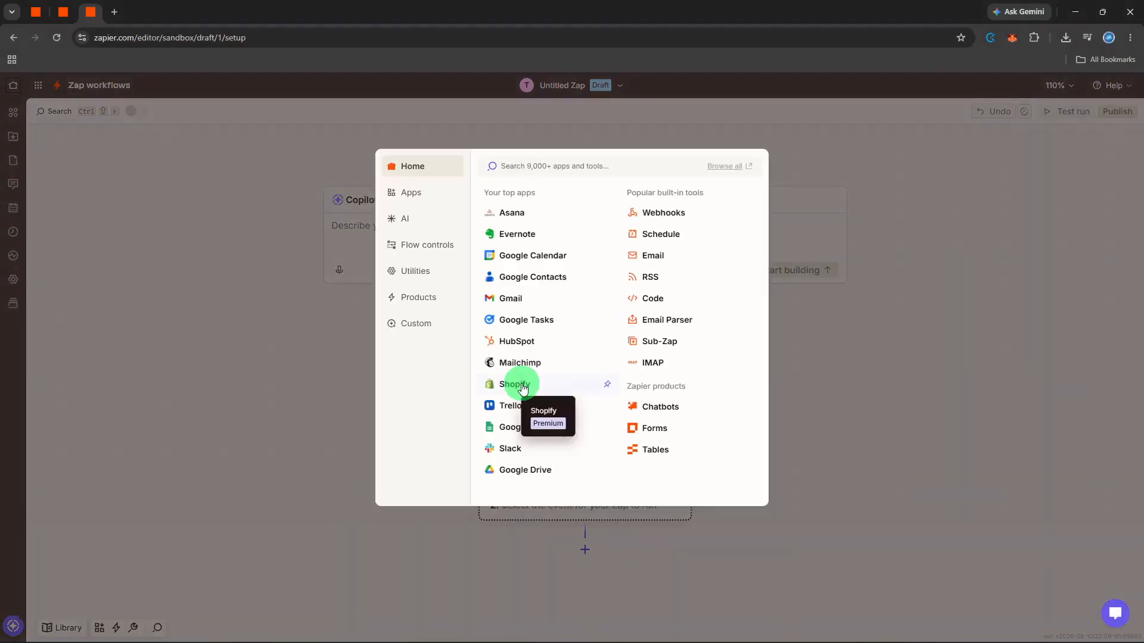
left_click(510, 426)
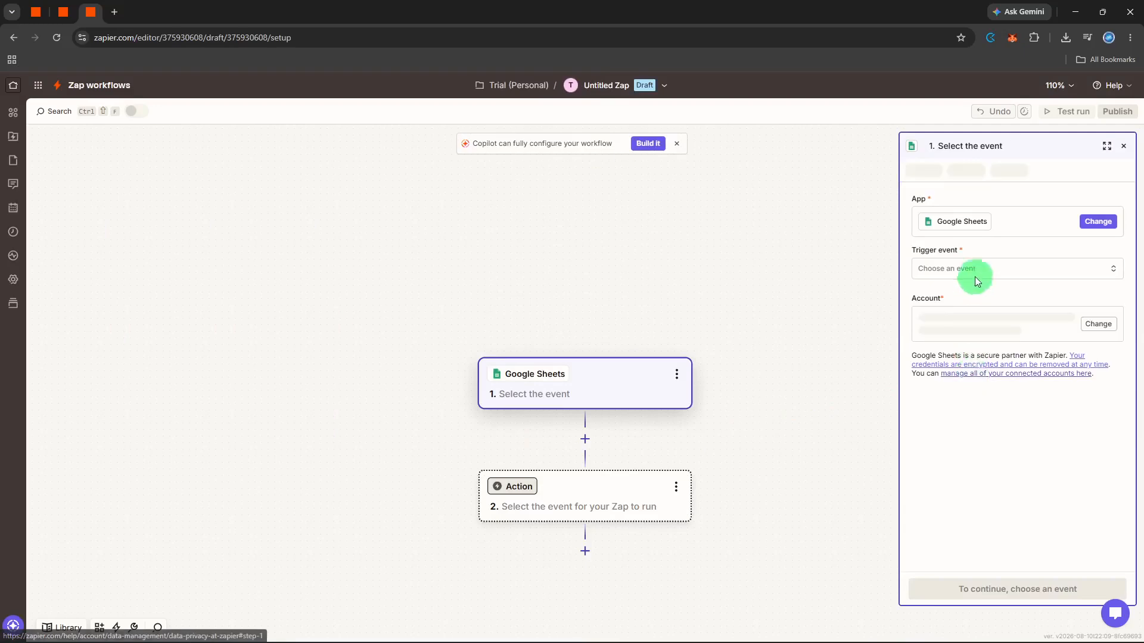
Set the trigger event to New Spreadsheet Row and continue past the account setup
left_click(976, 274)
left_click(797, 448)
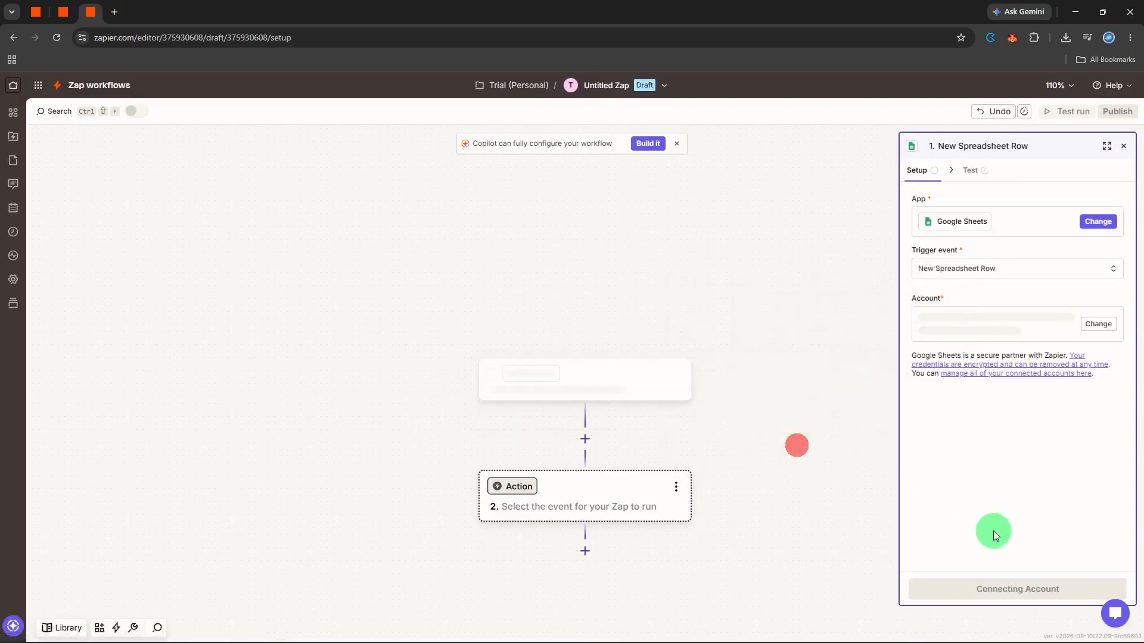
left_click(1004, 587)
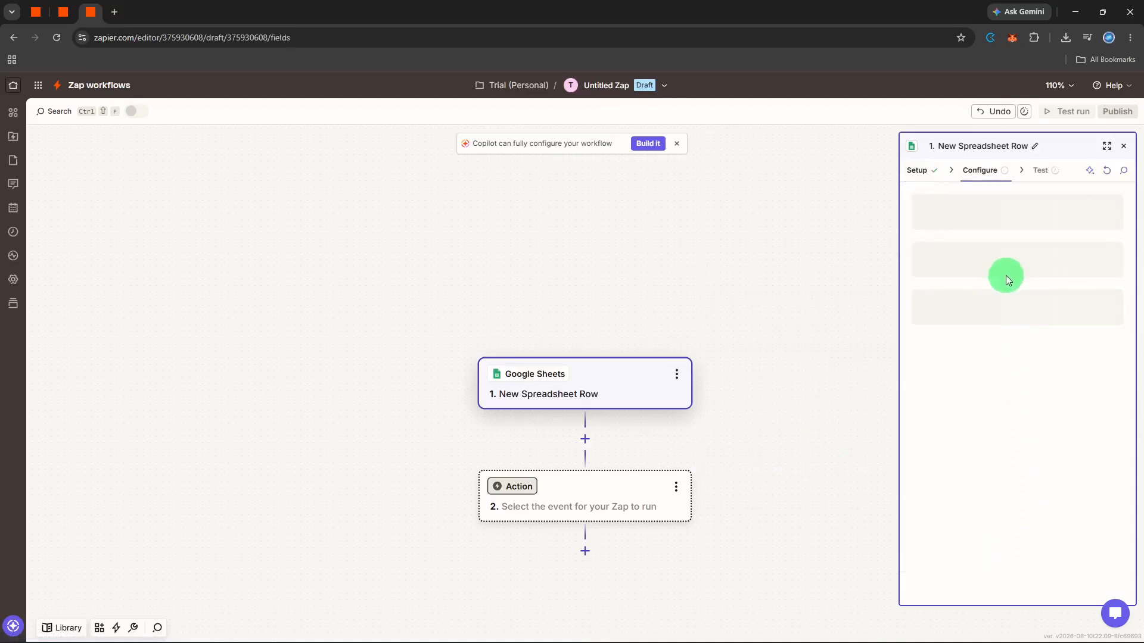
Choose spreadsheet zapier_loop_email_data and worksheet Loop Email Data for the trigger, continue, and test the trigger
left_click(990, 306)
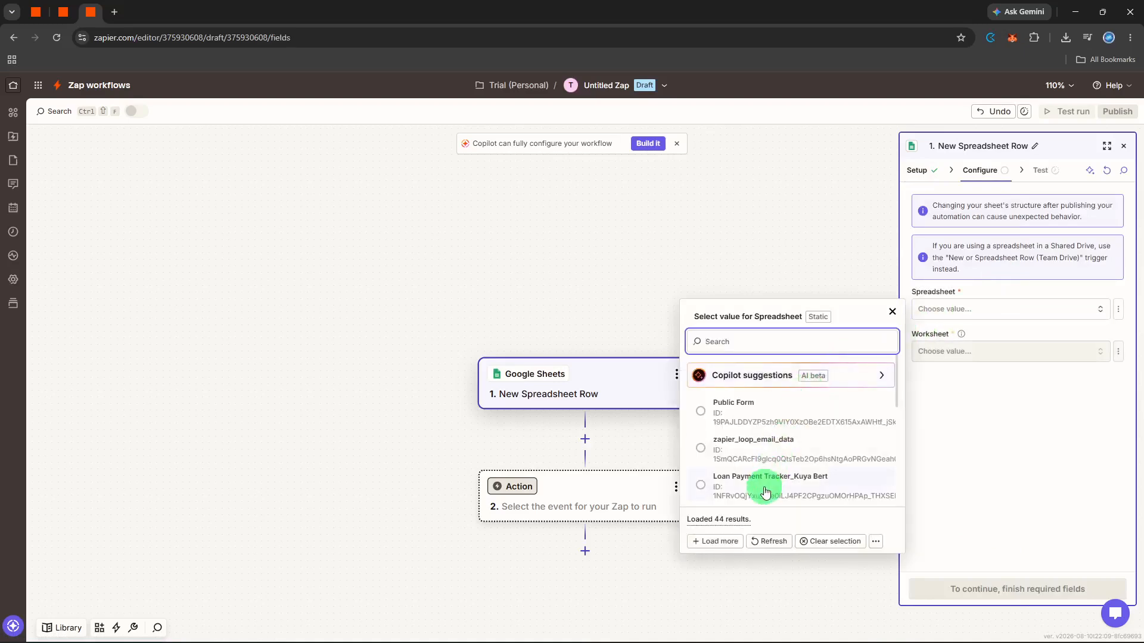
left_click(767, 450)
left_click(1021, 351)
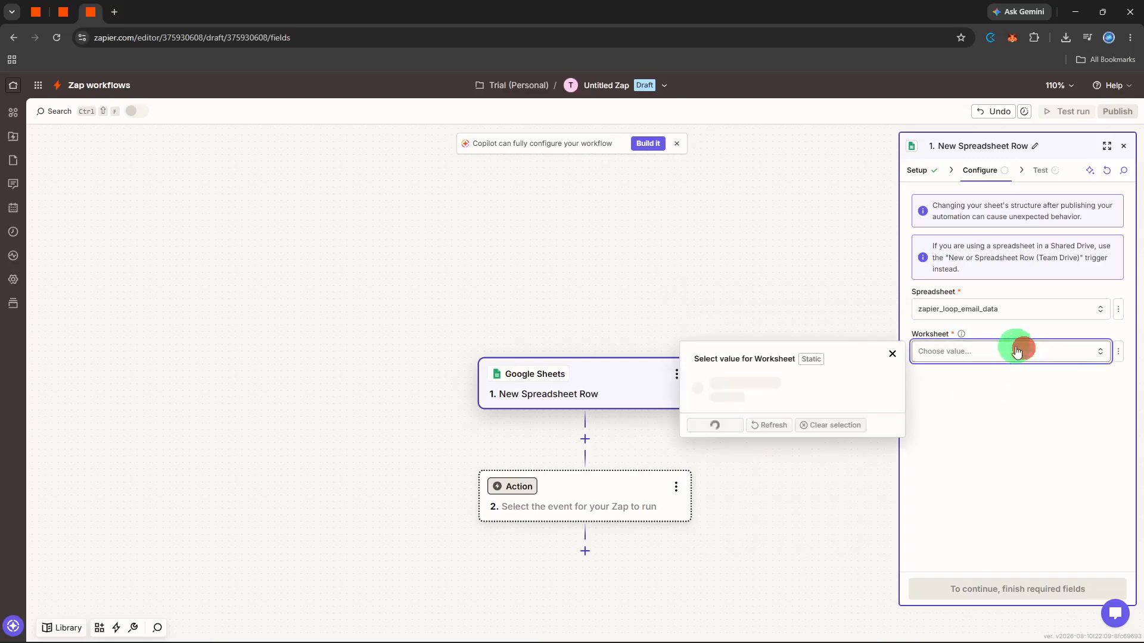
left_click(784, 391)
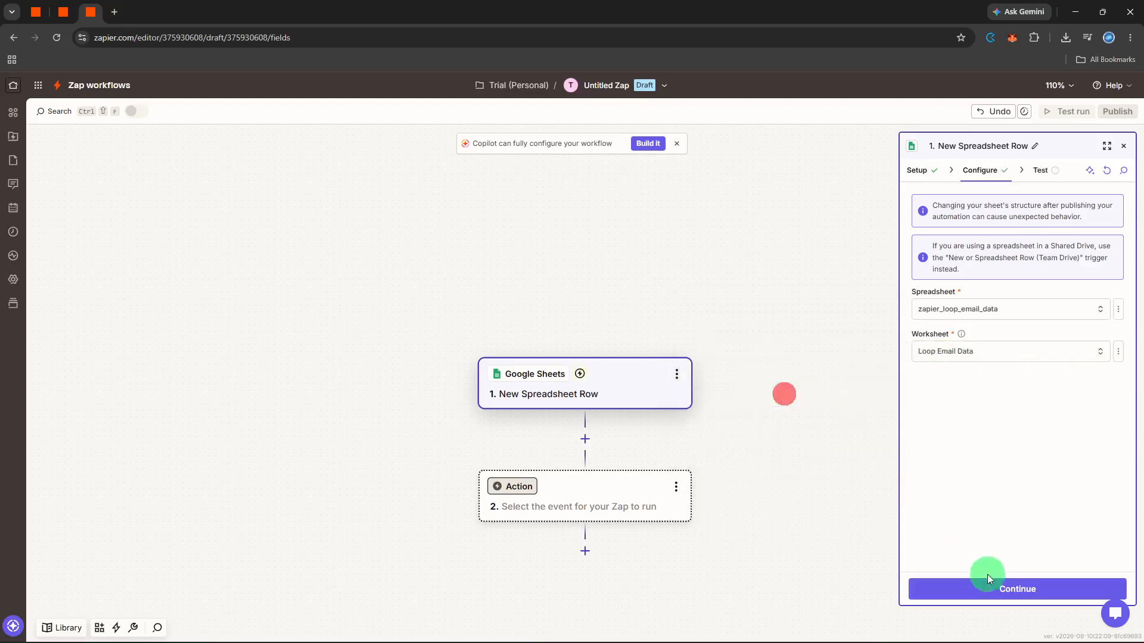
left_click(994, 577)
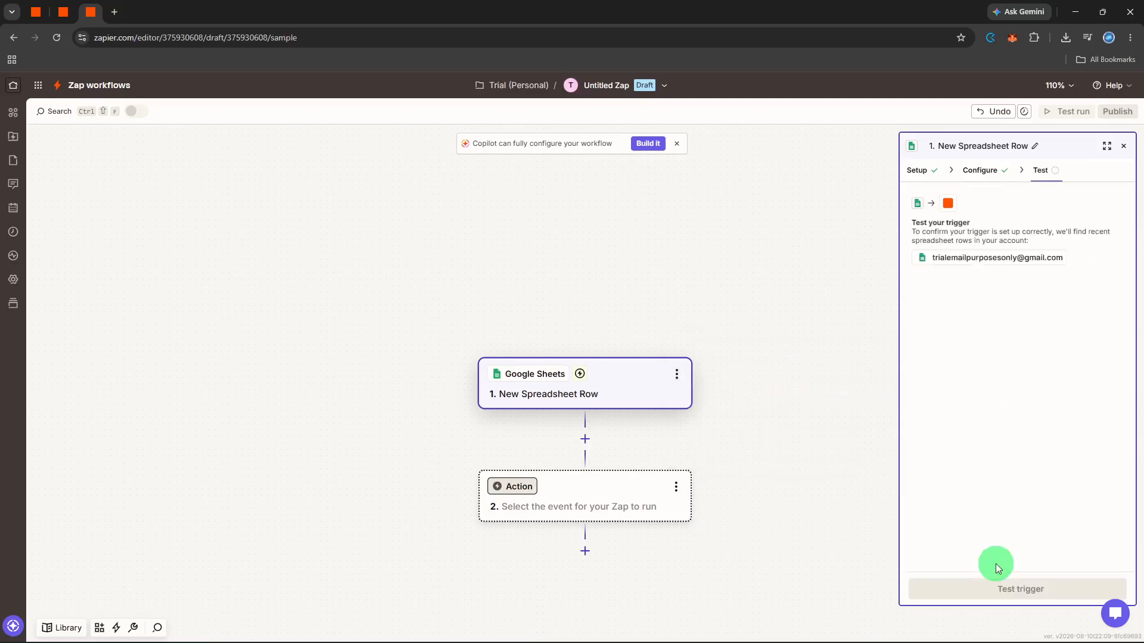
left_click(992, 585)
Search for loop and set the action step's app to Looping by Zapier
left_click(636, 513)
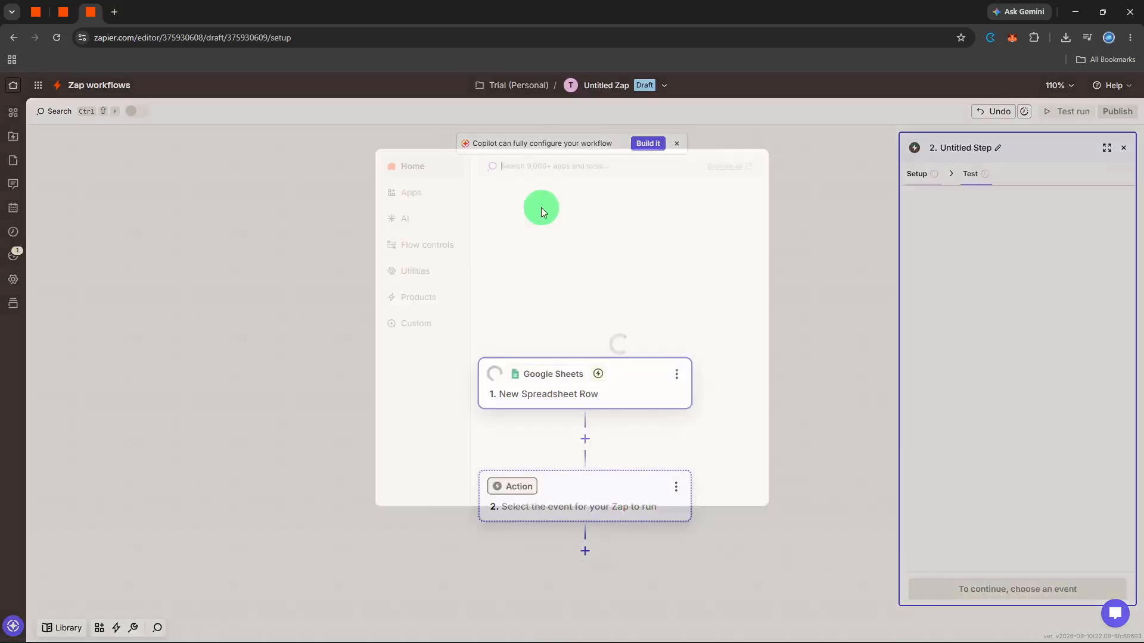
type("loop")
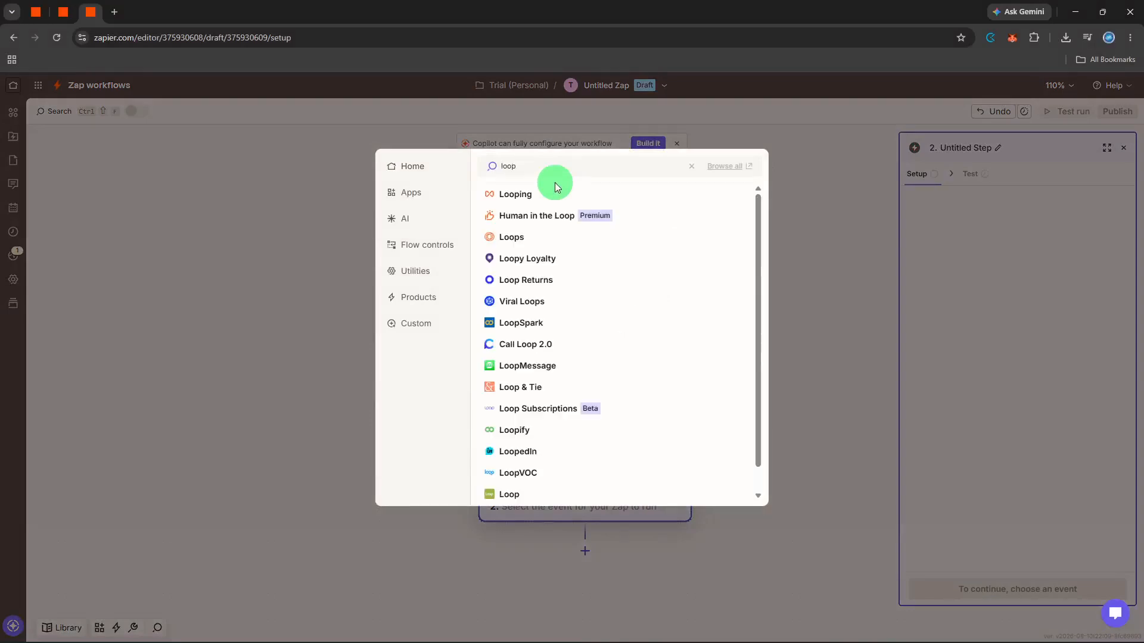
left_click(552, 196)
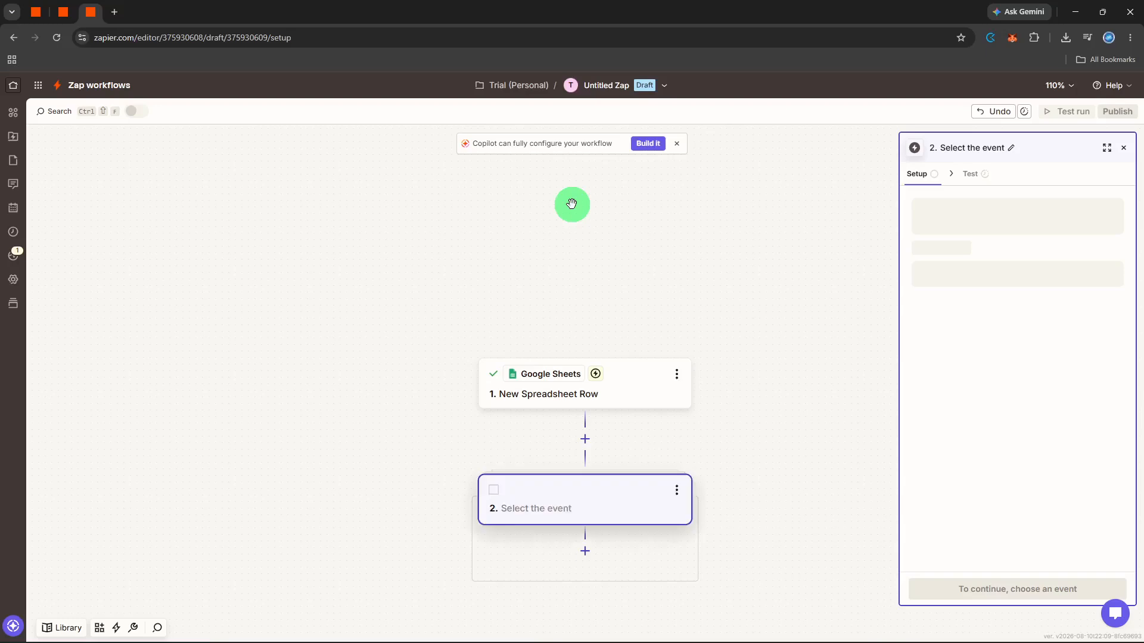
Set the looping action event to Create Loop From Text and continue
left_click(962, 271)
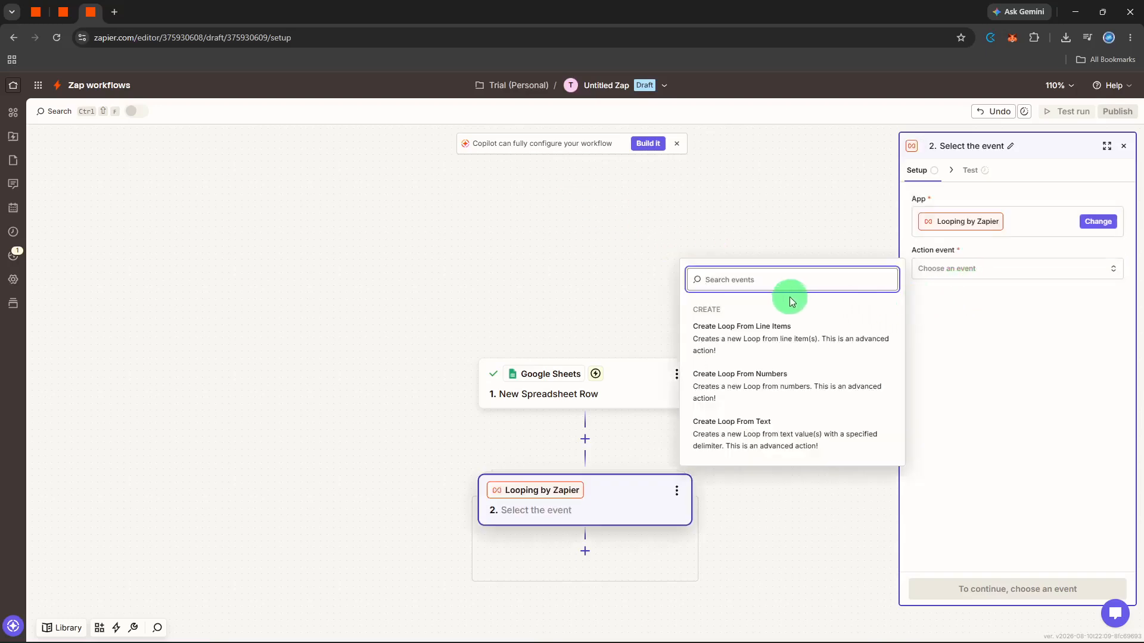
type("crea")
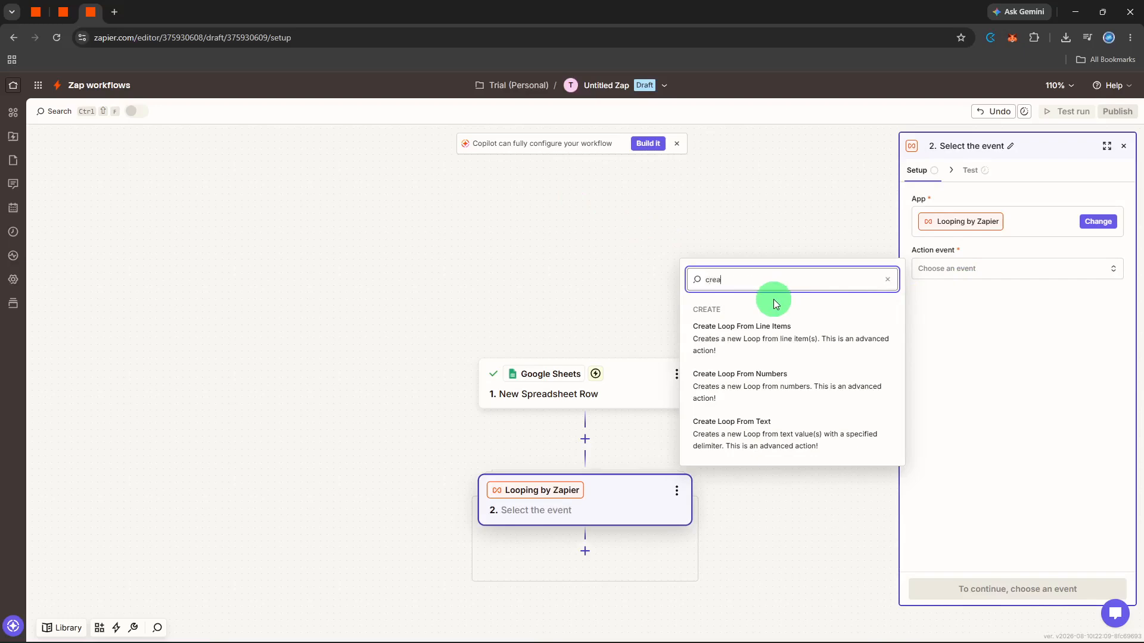
type("rete ac")
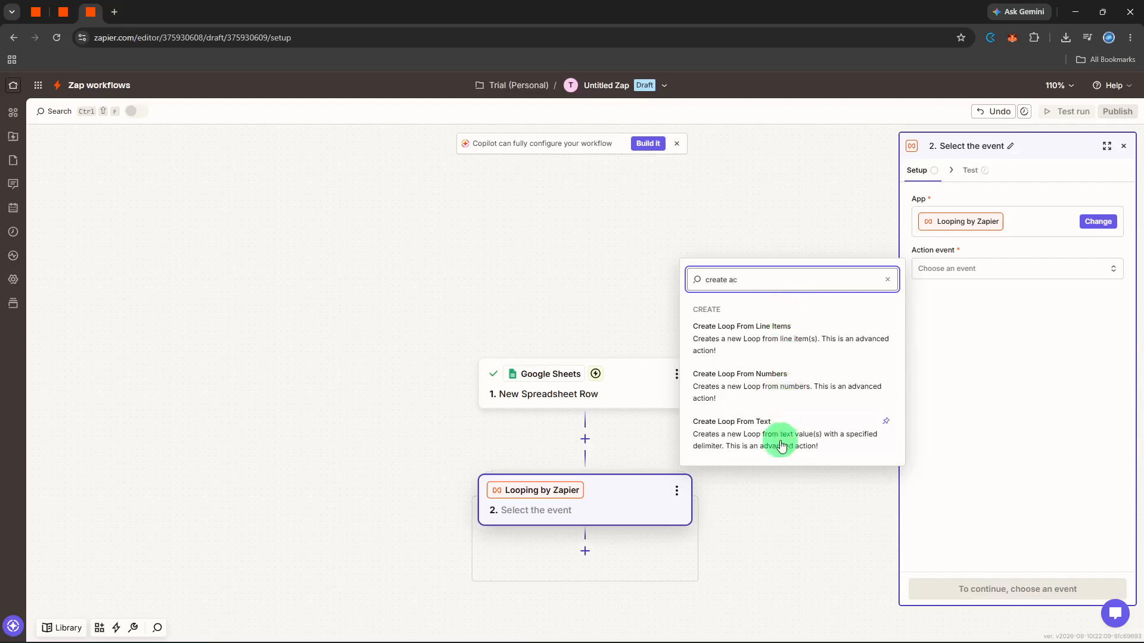
left_click(830, 434)
left_click(988, 587)
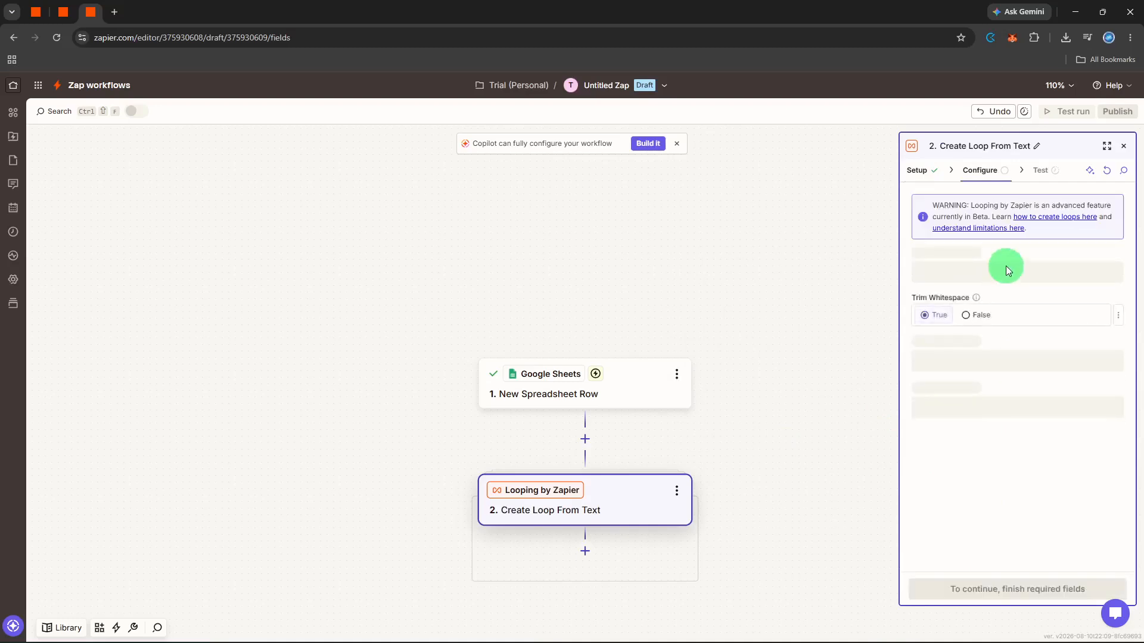
Map the trigger's Email Addresses into Values to Loop under the key Email and continue
left_click(970, 276)
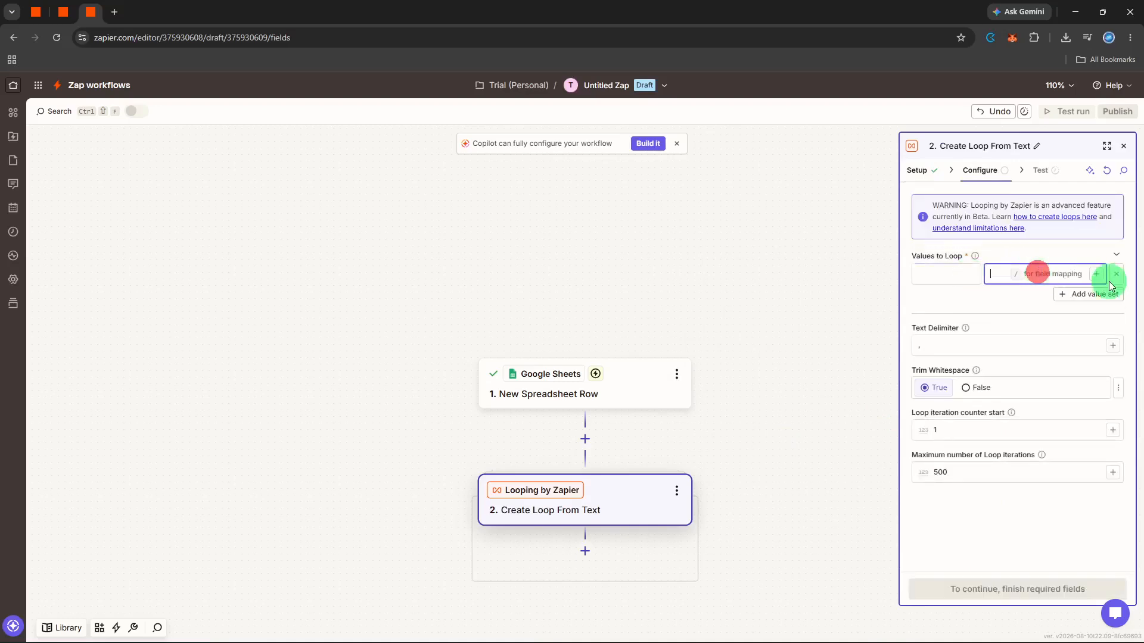
left_click(1096, 274)
left_click(812, 401)
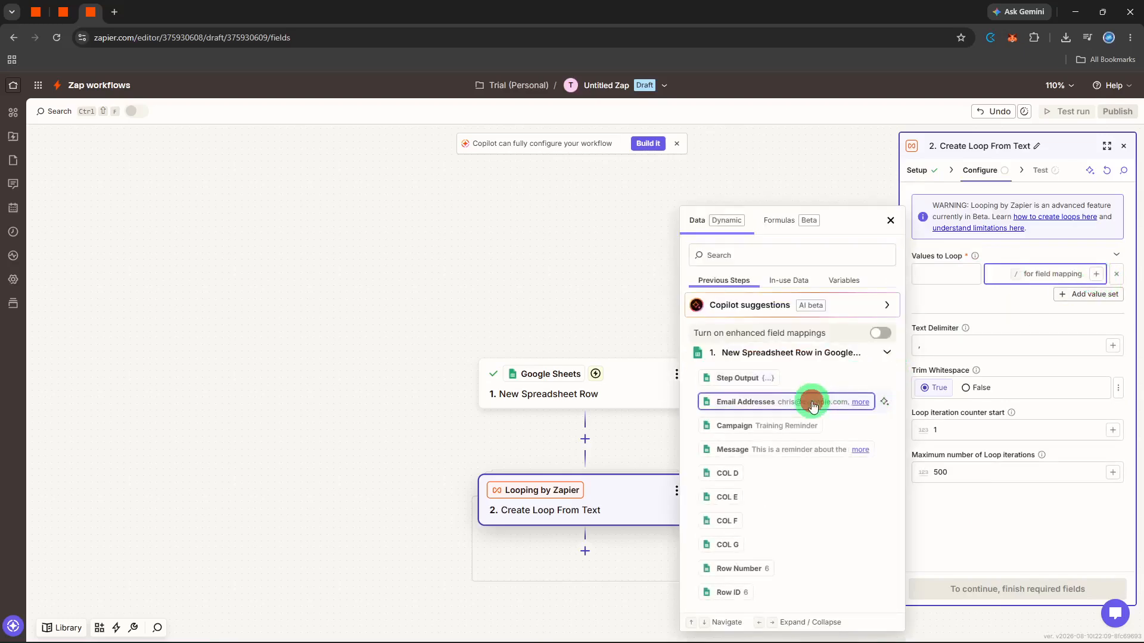
left_click(952, 278)
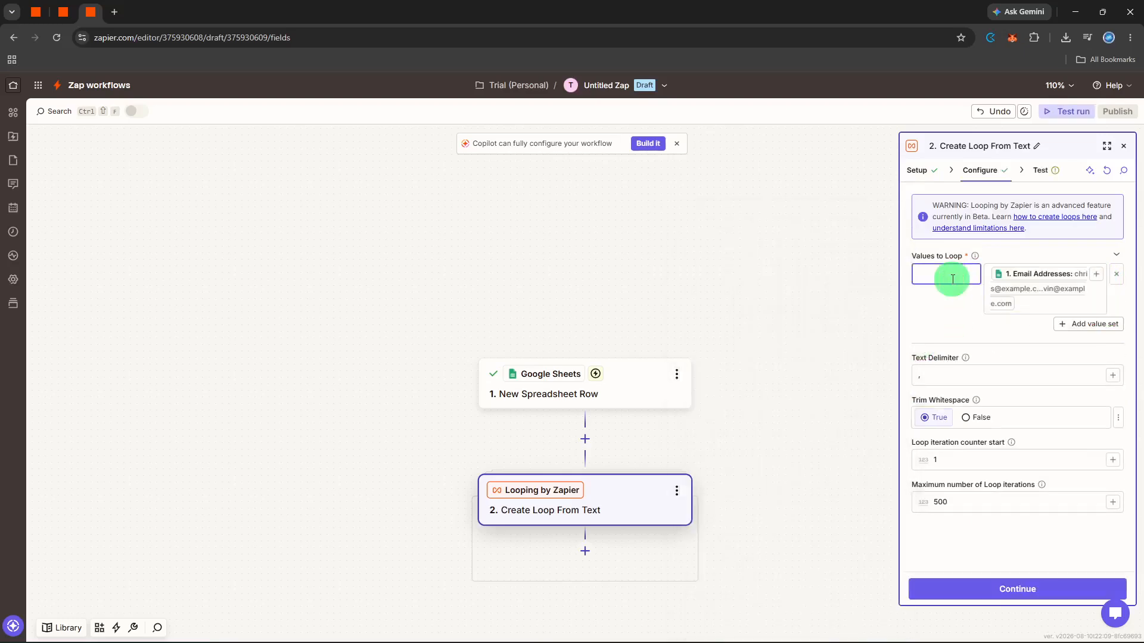
type("Email")
left_click(952, 318)
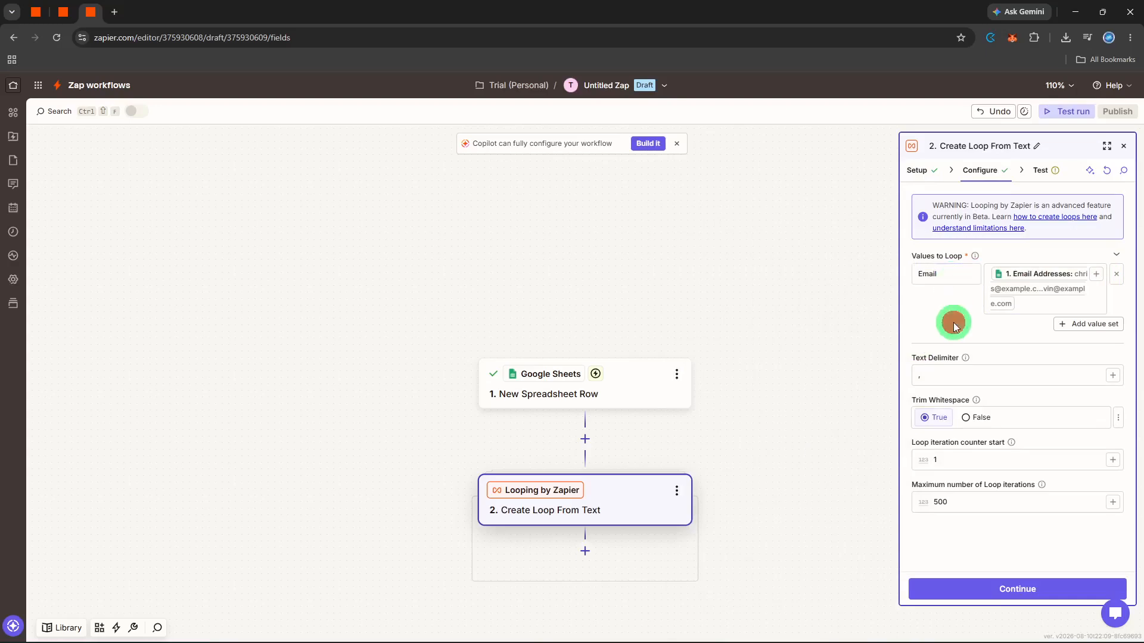
left_click(1025, 594)
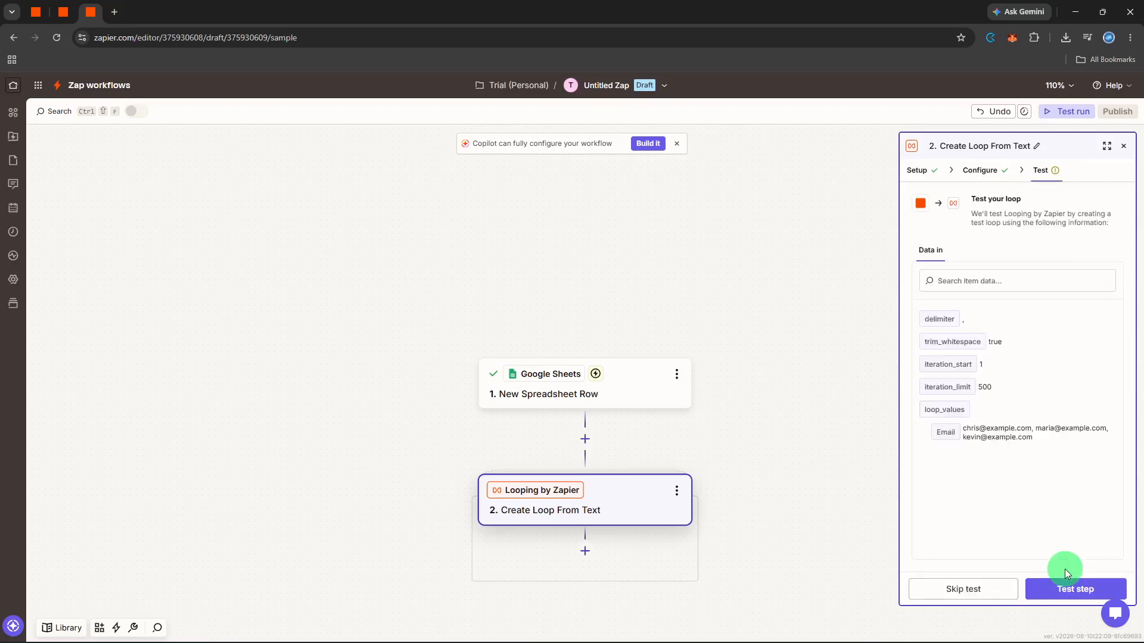
Test the loop step and review its output data
left_click(1064, 584)
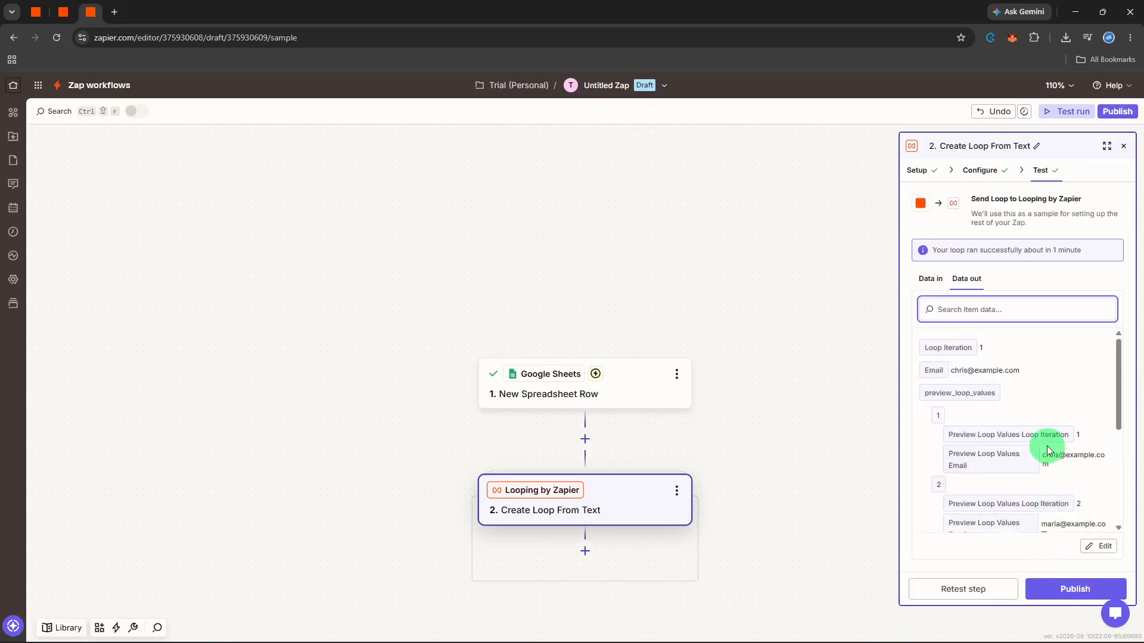
scroll(1048, 448, "down", 4)
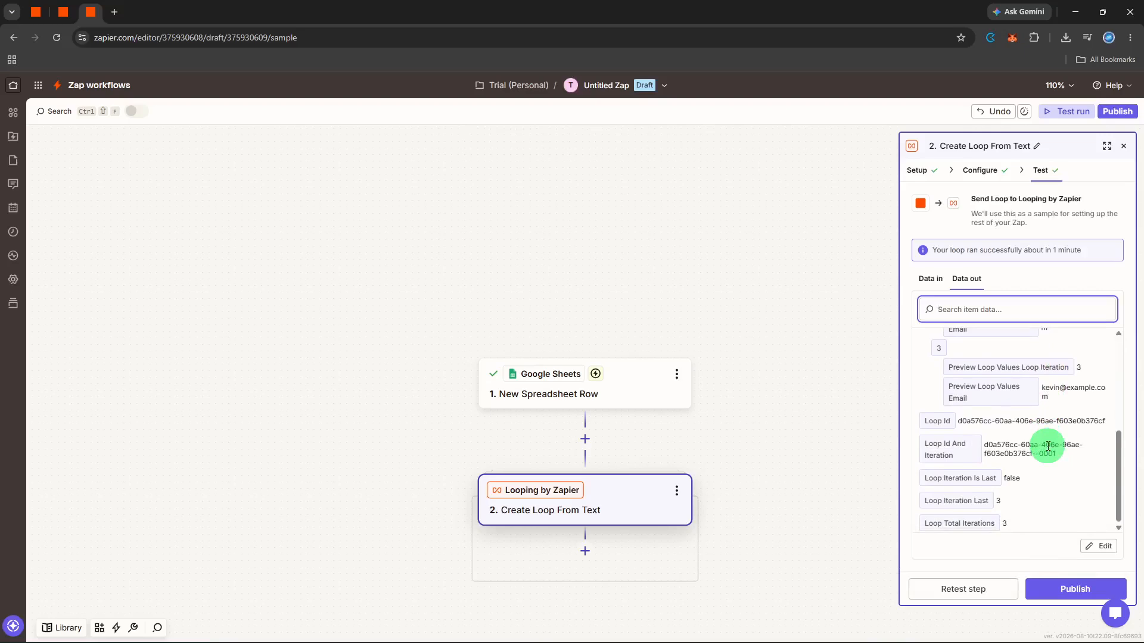
scroll(1047, 446, "up", 5)
scroll(1047, 446, "down", 4)
scroll(1047, 447, "up", 4)
scroll(1047, 448, "up", 1)
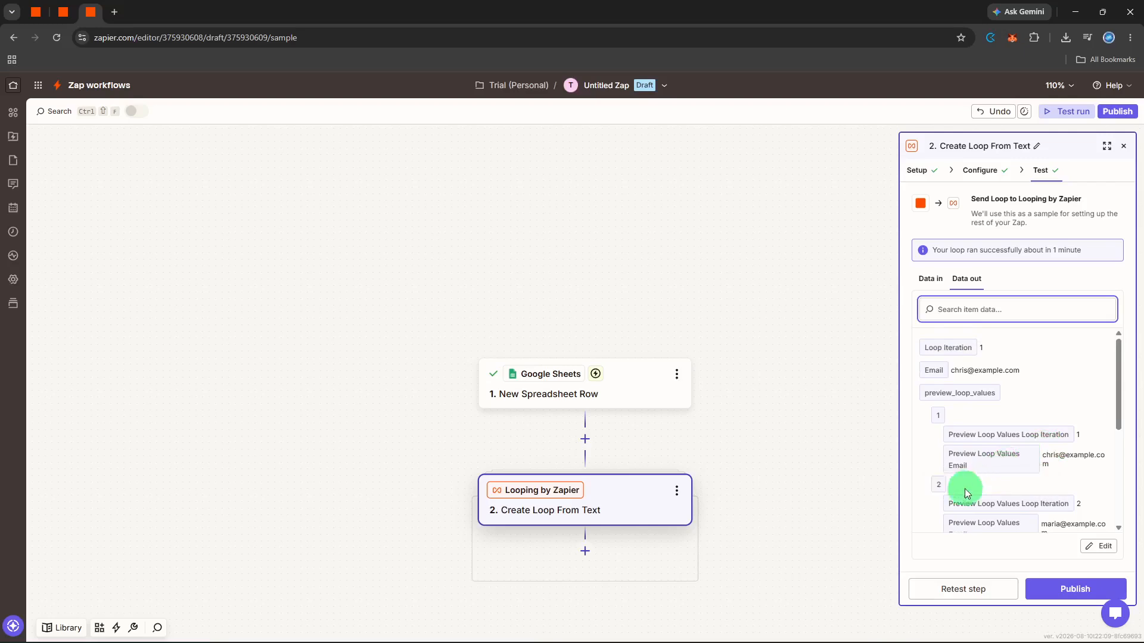
Add a Gmail step after the loop with the Send Email action event and continue
left_click(581, 558)
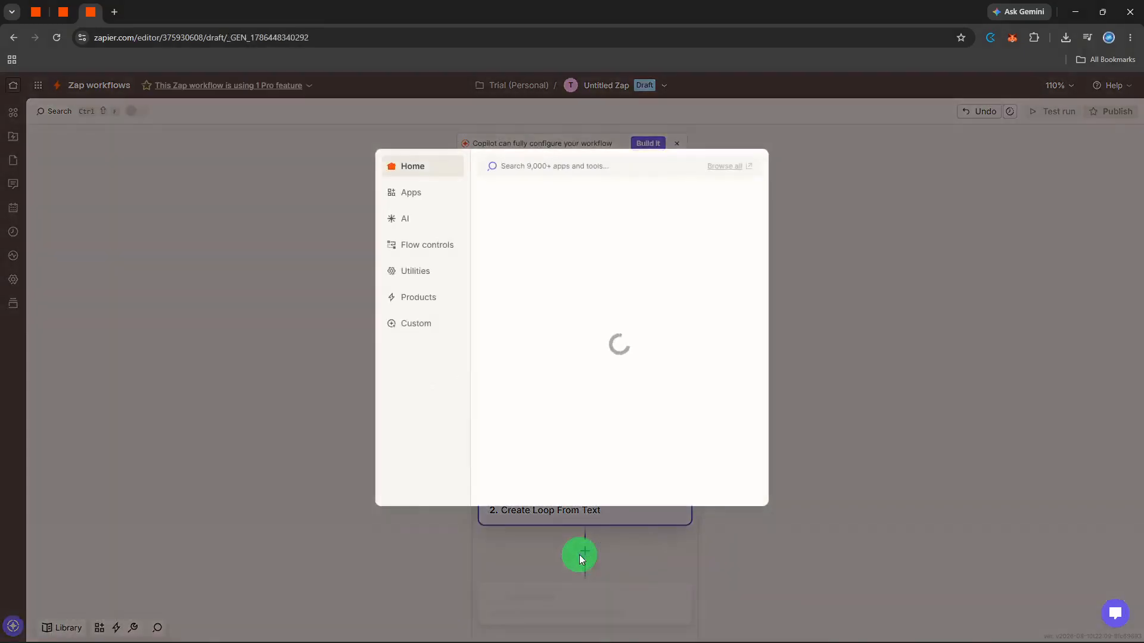
left_click(528, 296)
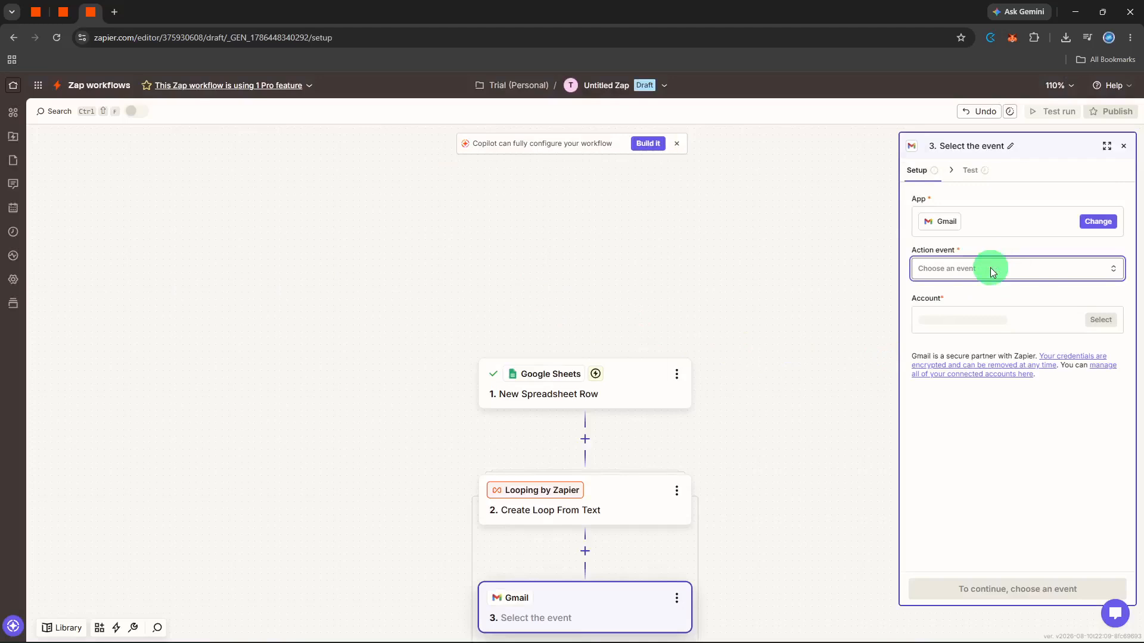
left_click(992, 271)
type("se")
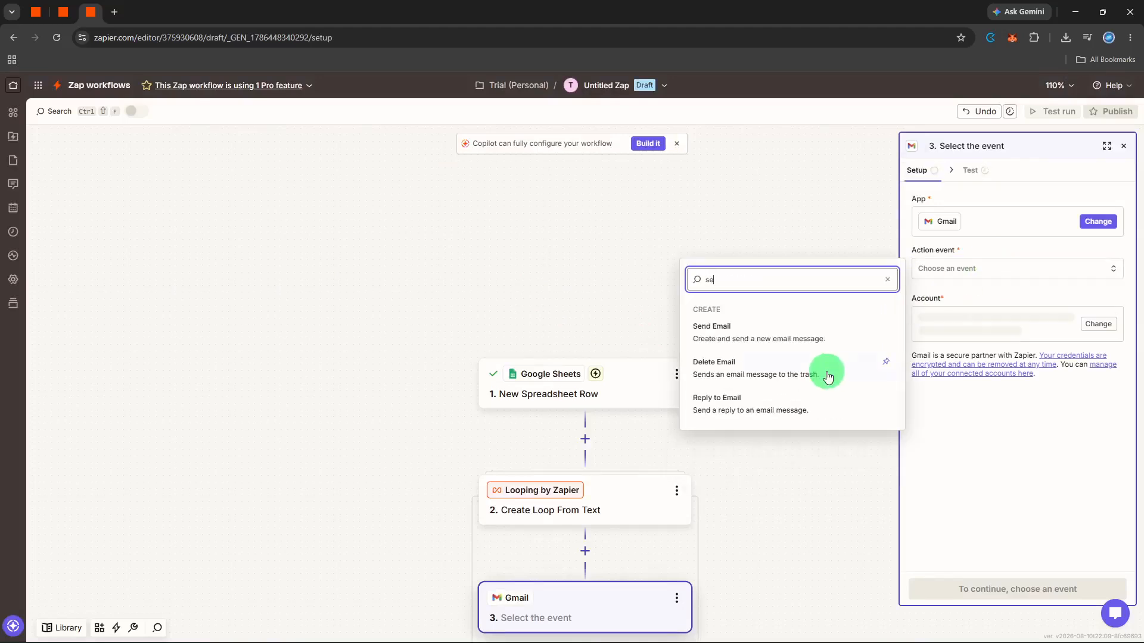
left_click(802, 343)
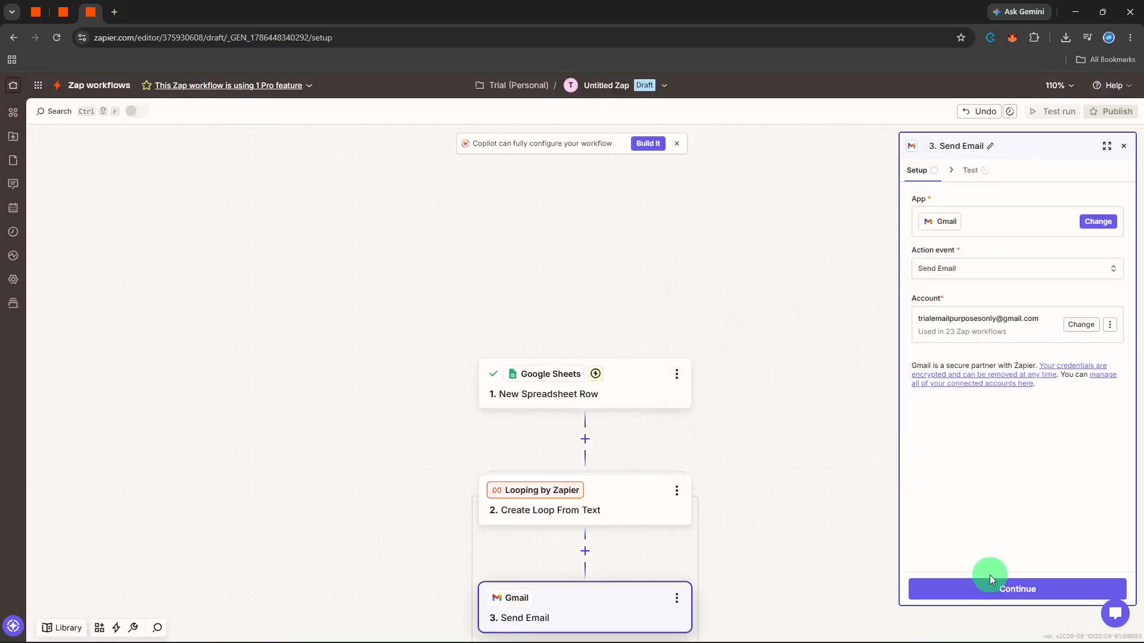
left_click(991, 590)
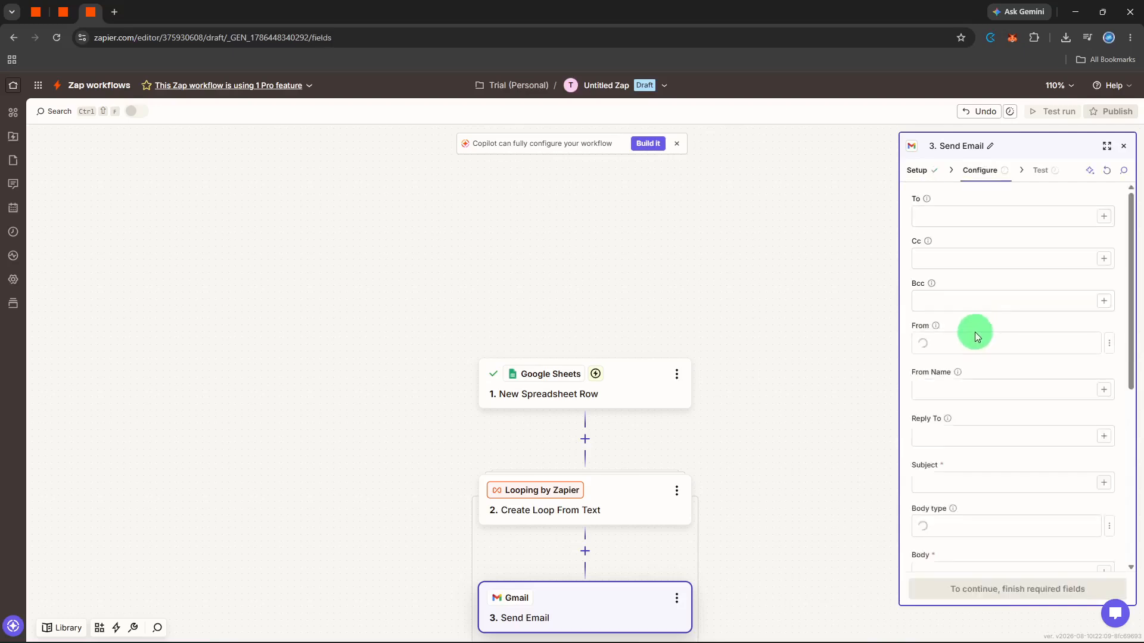
Set the email subject to Important Update
left_click(954, 470)
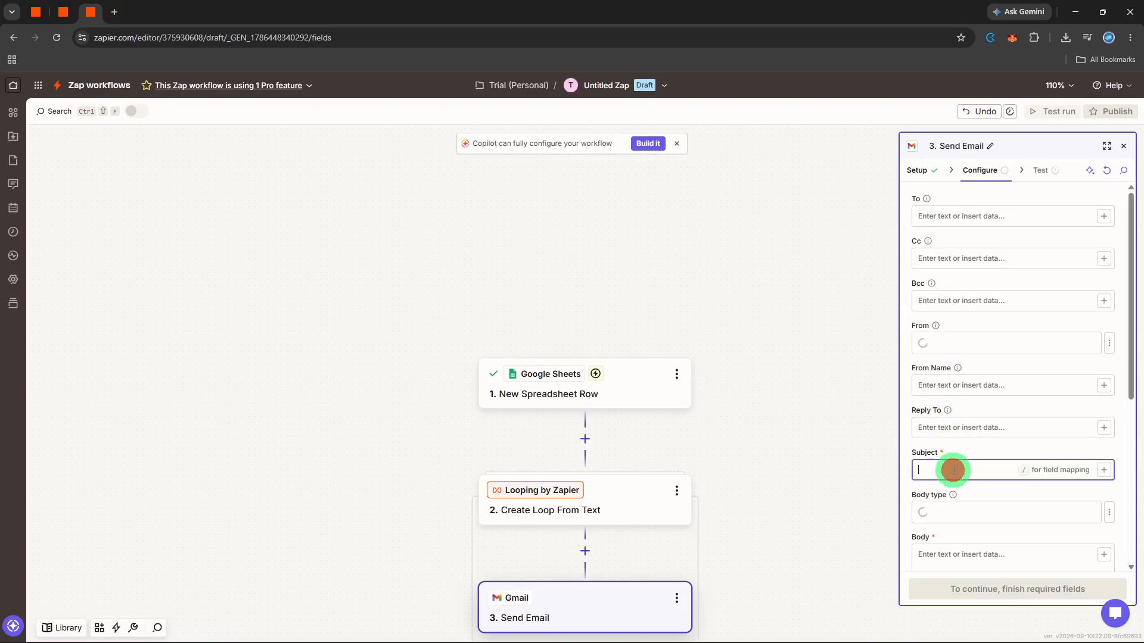
type("Importa")
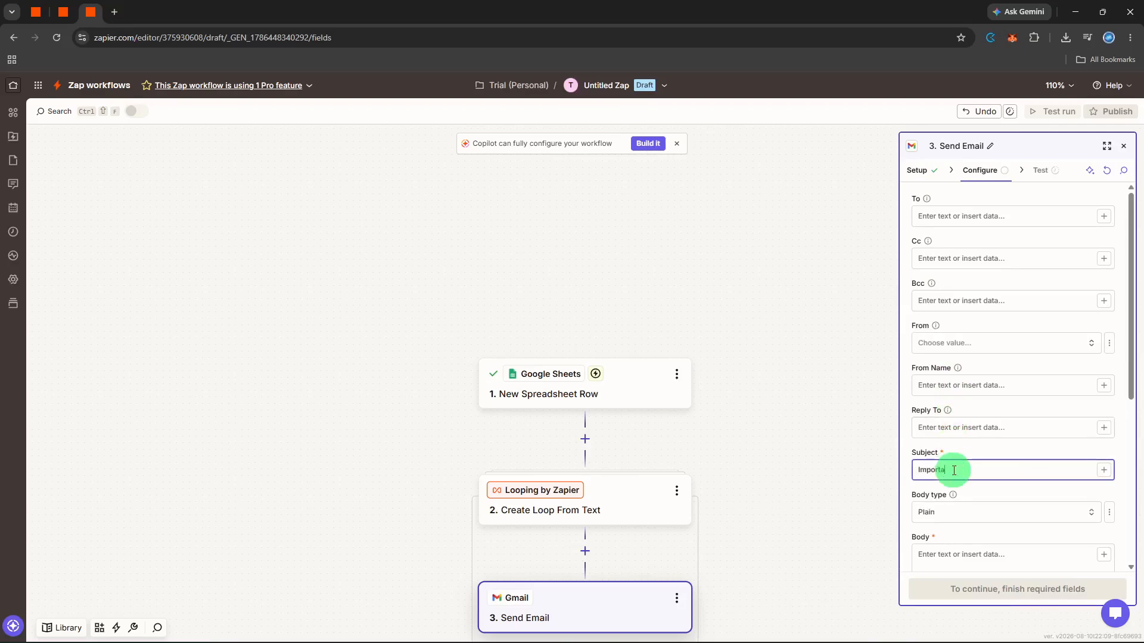
type("nt Update")
Map the To field to the Email value from the Create Loop From Text step
left_click(1104, 216)
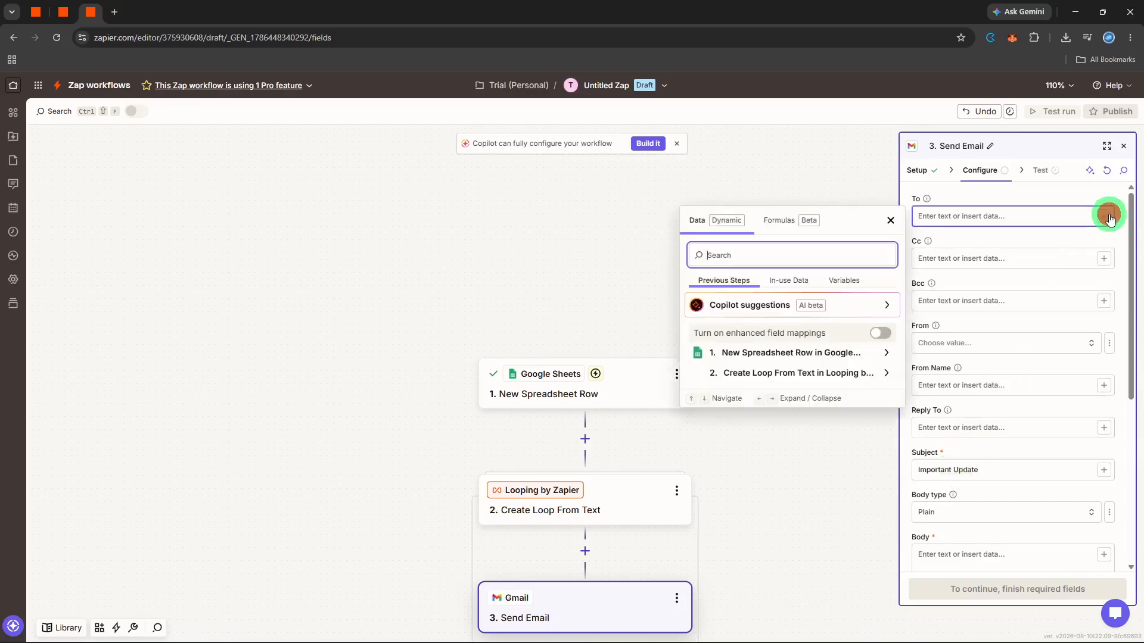
left_click(806, 373)
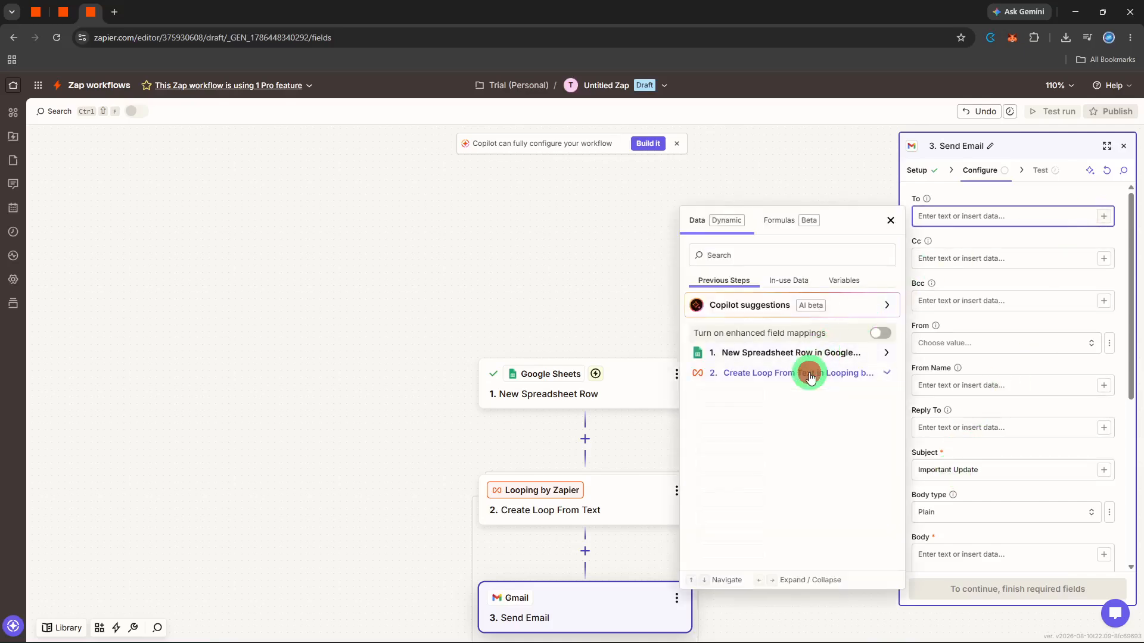
left_click(800, 402)
left_click(1011, 291)
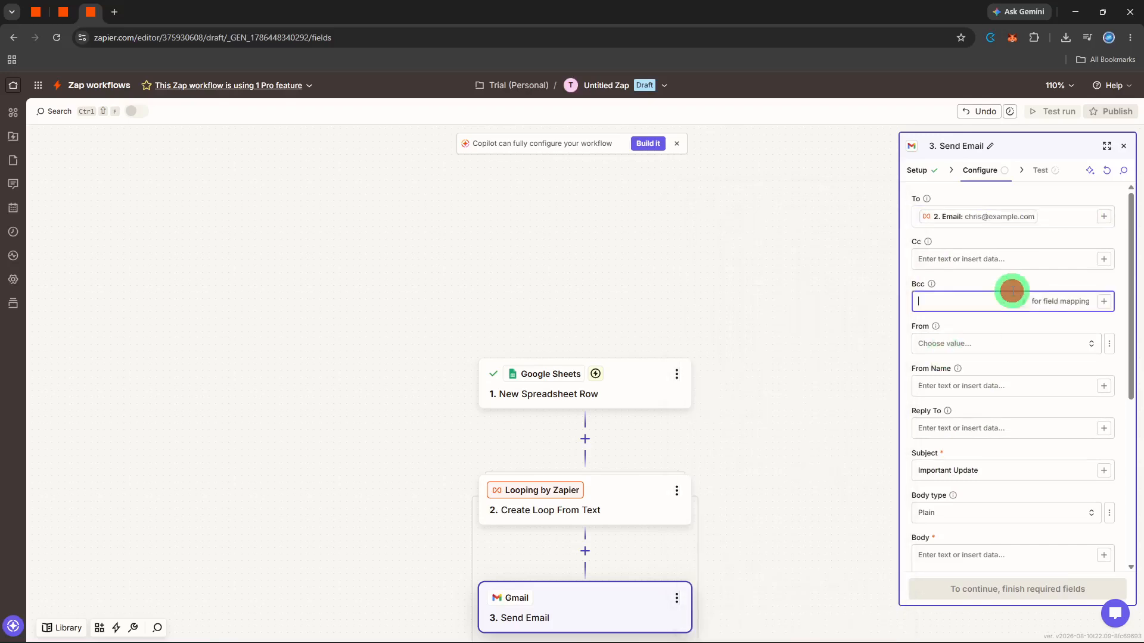
Set the email body to New update, continue, and test the Gmail step
scroll(1001, 465, "down", 2)
left_click(993, 486)
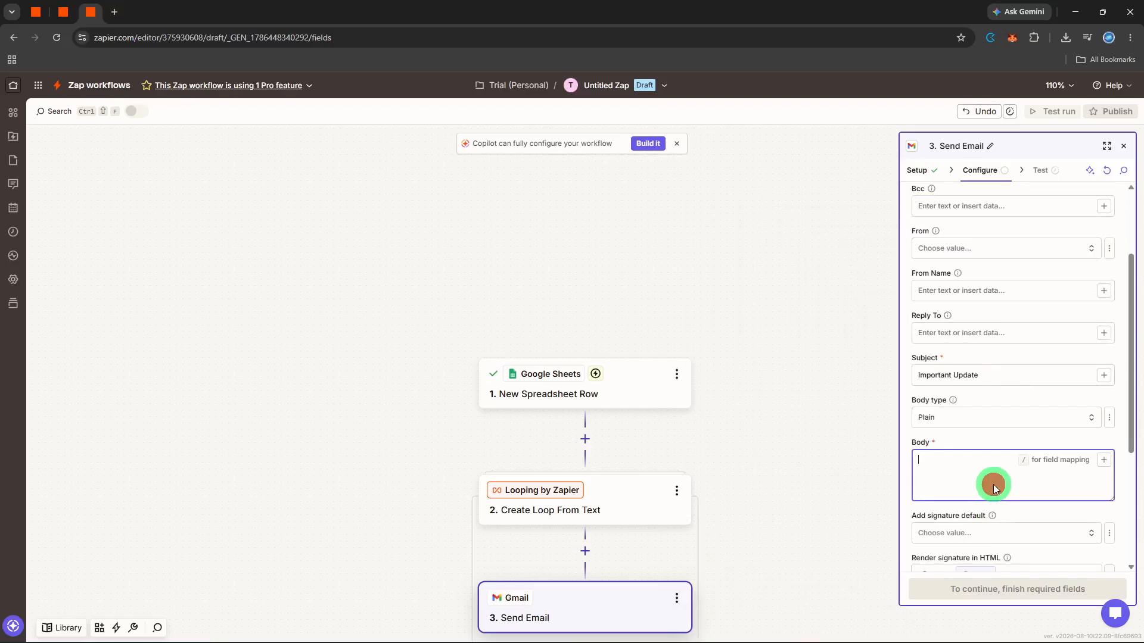
type("New update")
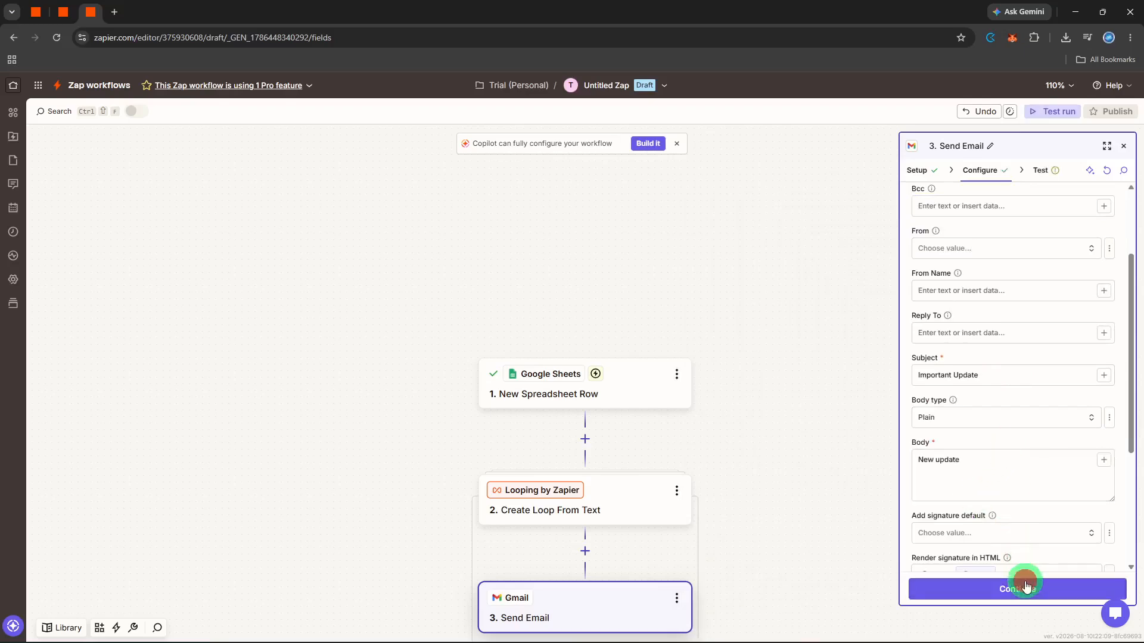
left_click(1021, 584)
left_click(1047, 591)
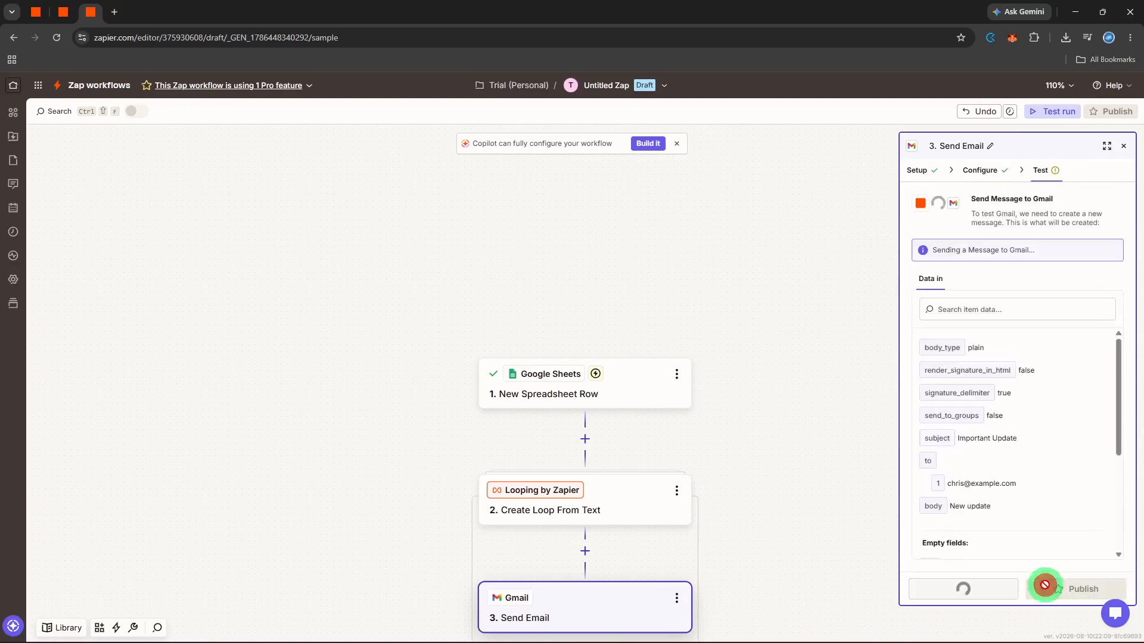
Rename the Zap to send email to multiple recipients and close the step panel
left_click(609, 93)
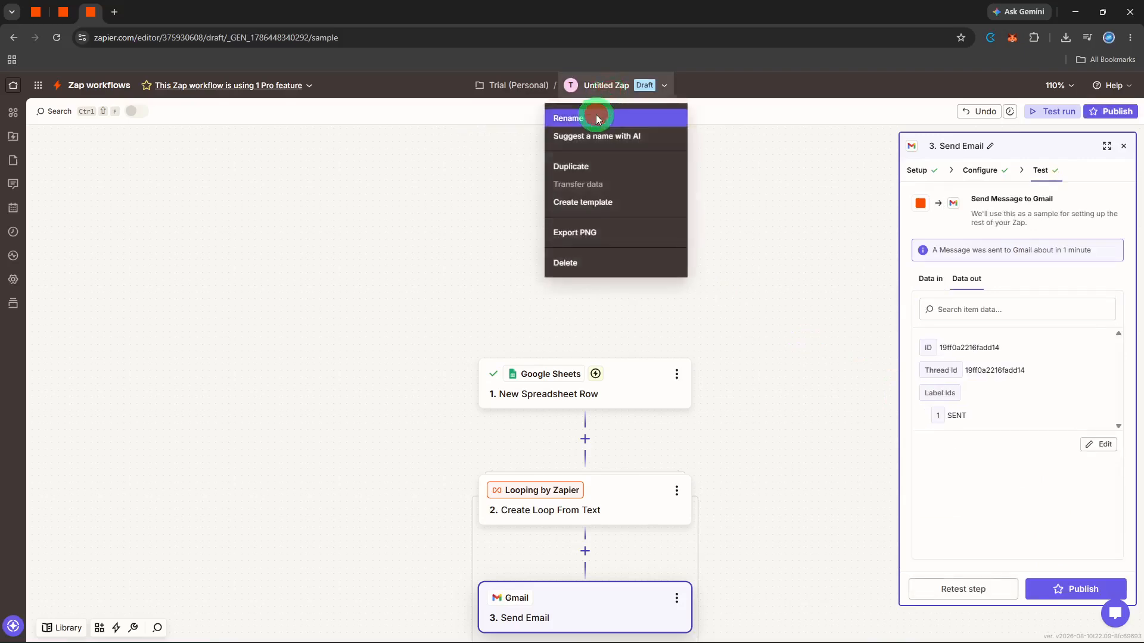
left_click(593, 117)
type("send ema")
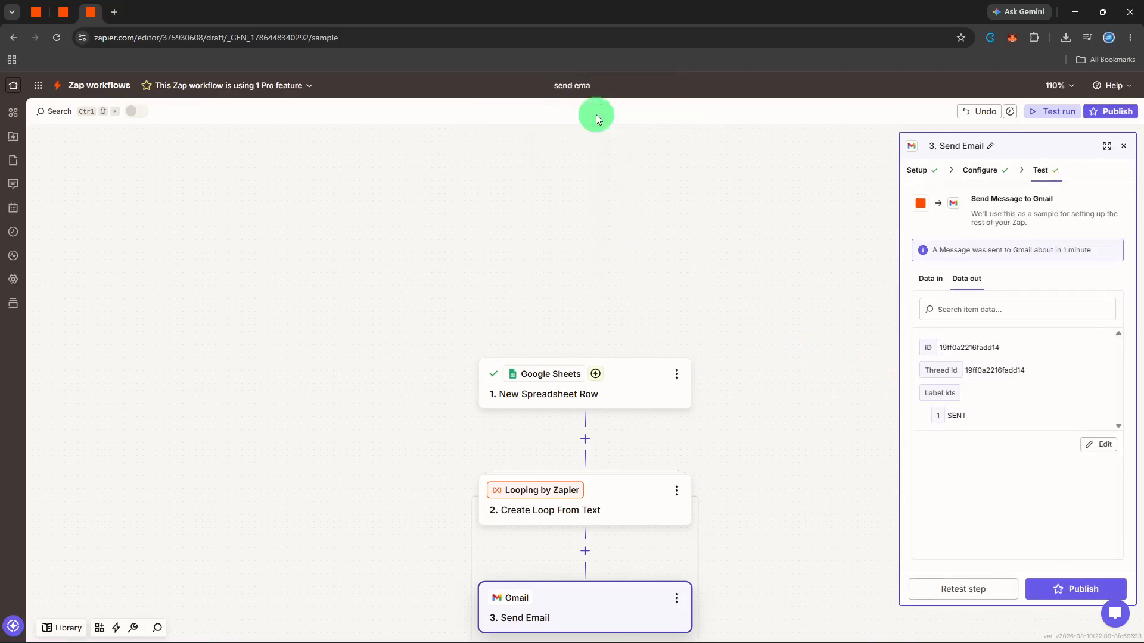
type("il to multiple recipients")
key("Return")
left_click(1124, 146)
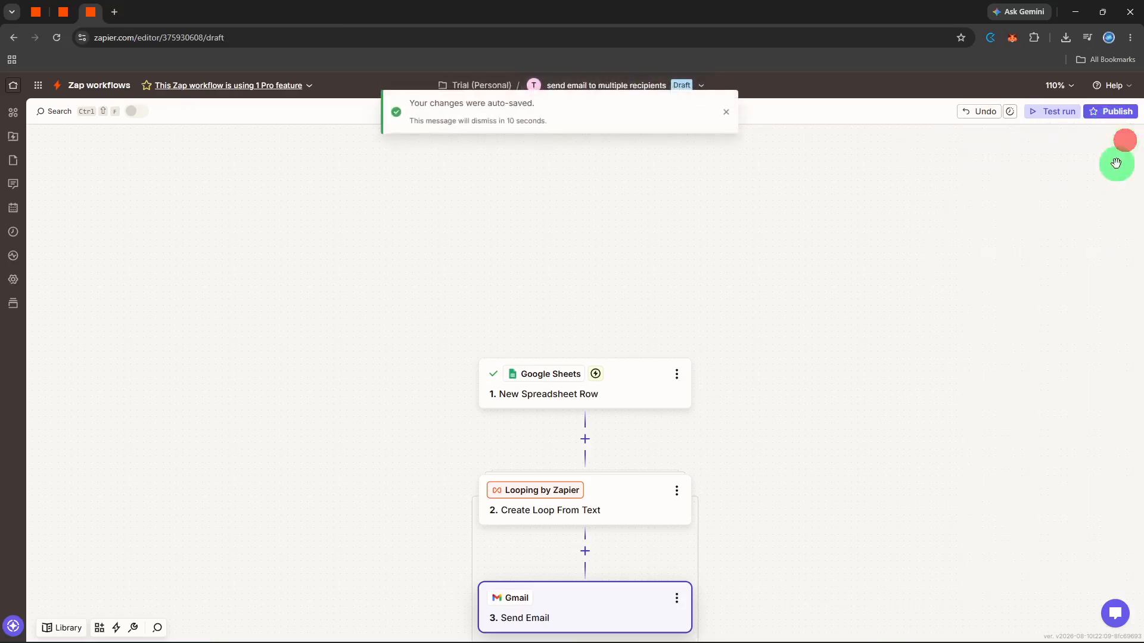